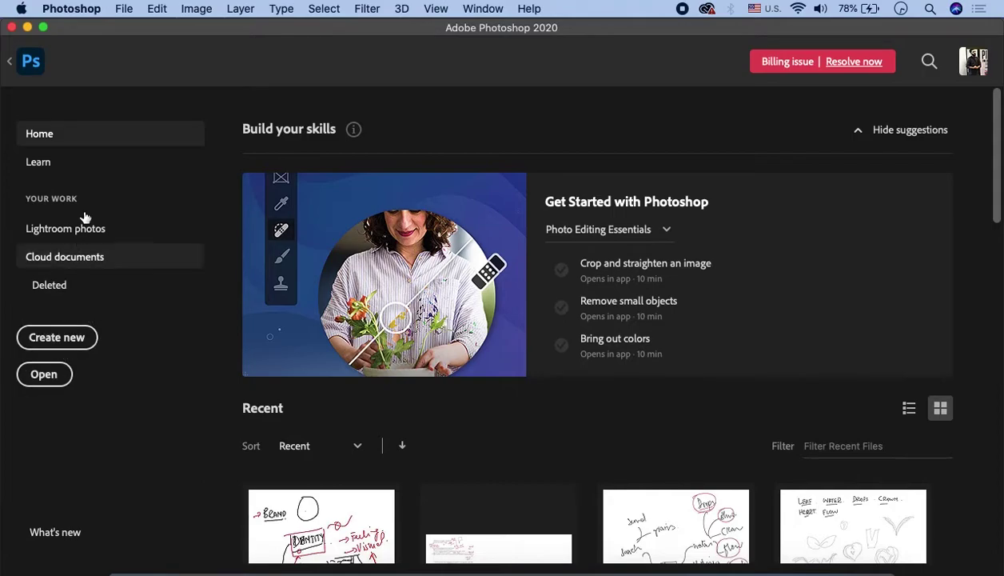
Open the New Document dialog offering the 1000 x 1000 px, 300 ppi preset.
click(124, 9)
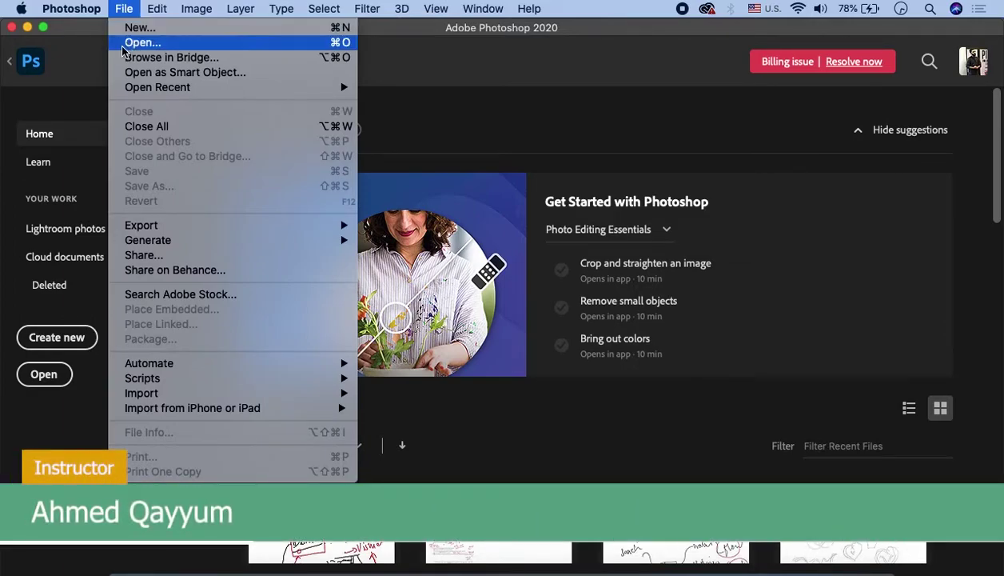
click(98, 66)
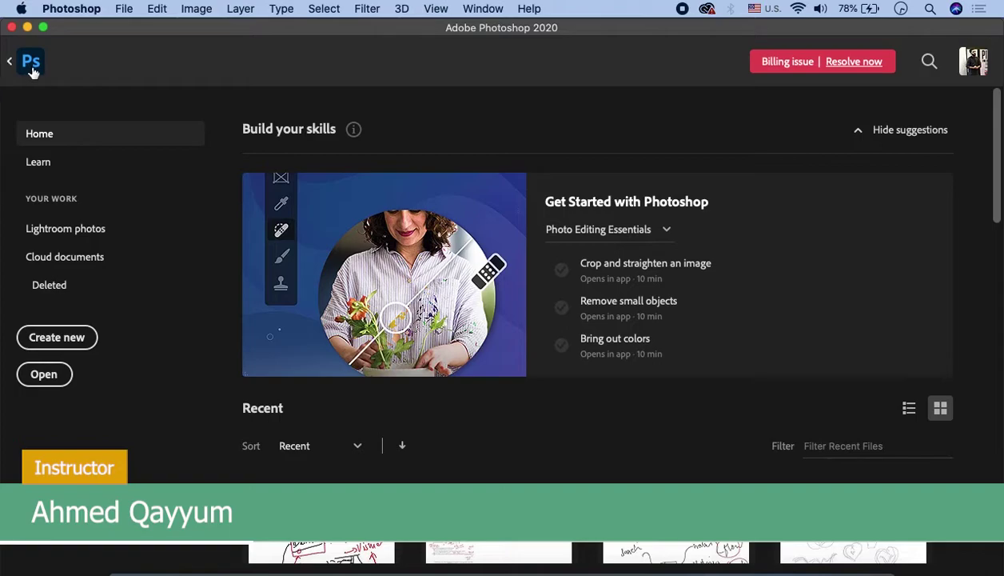
click(124, 9)
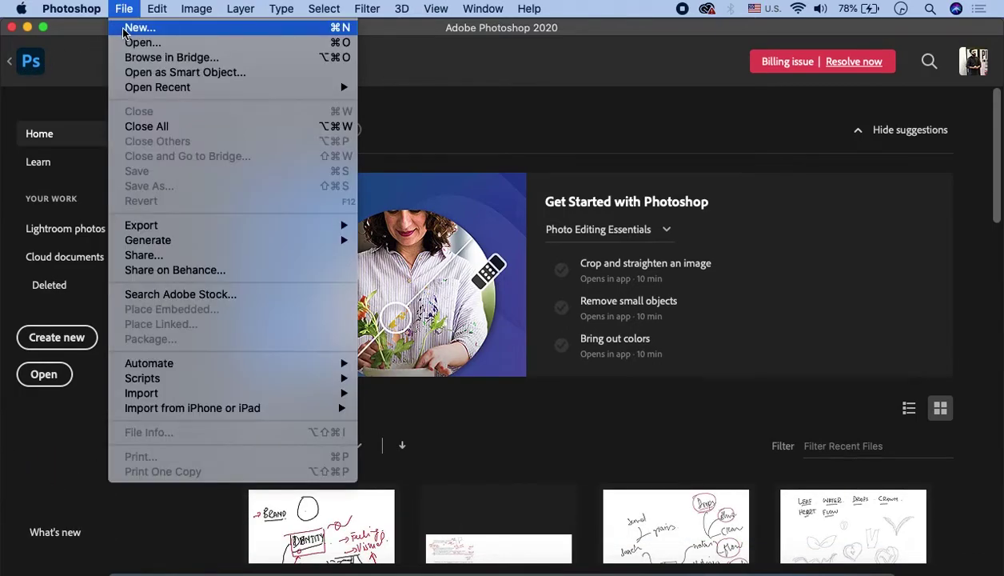
click(136, 28)
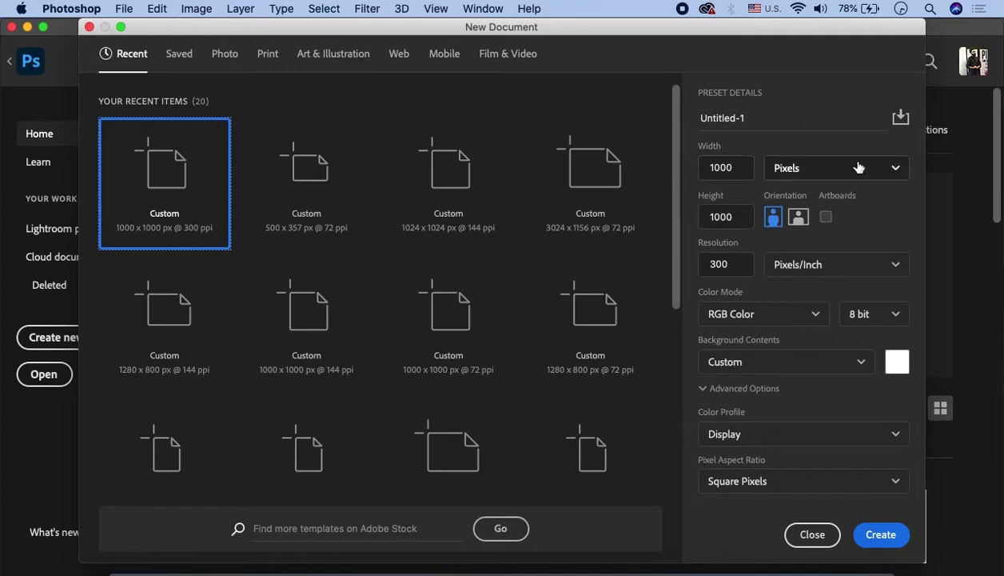
Keep width in Pixels, RGB Color mode and 8 bit depth, then close the dialog.
click(894, 171)
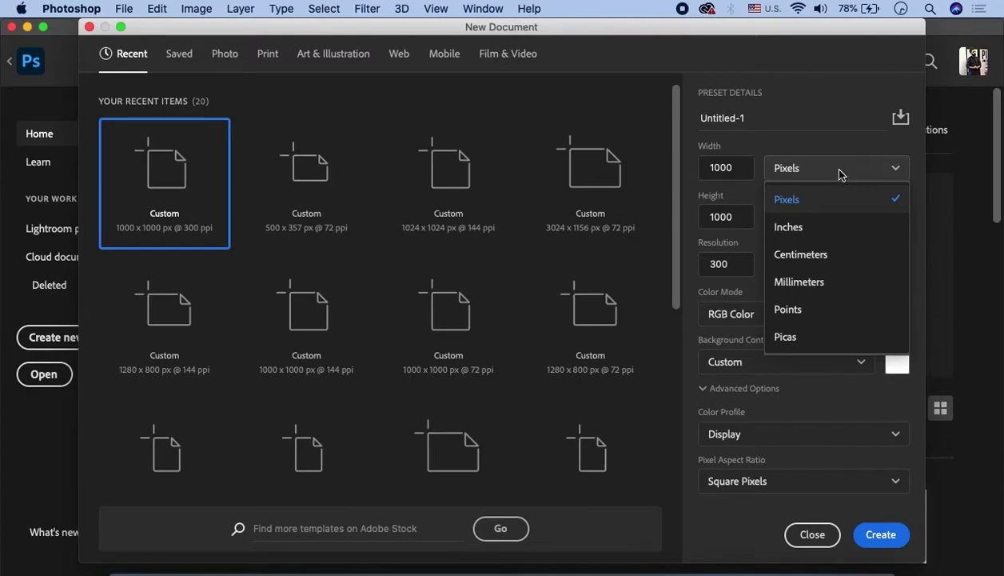
click(833, 149)
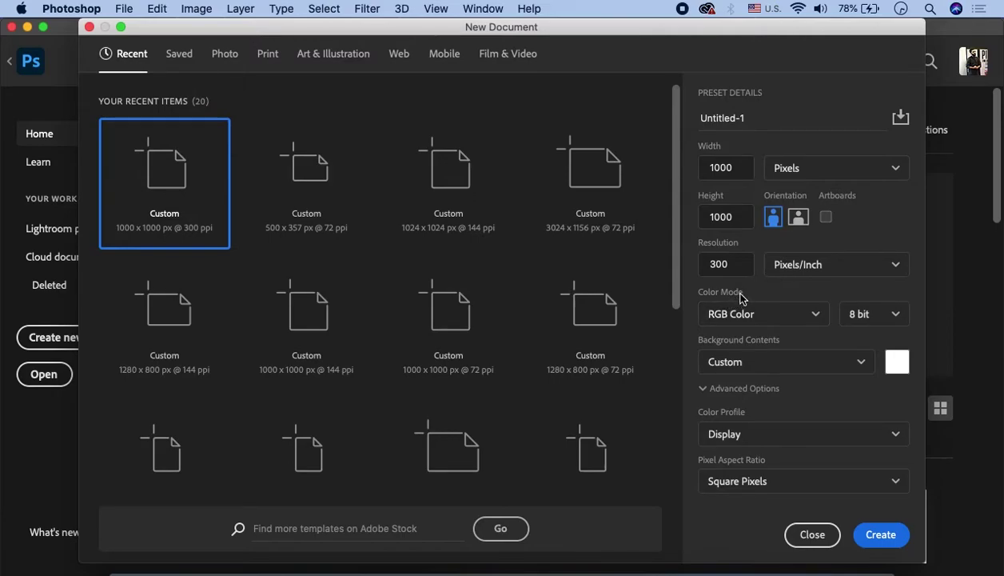
click(817, 314)
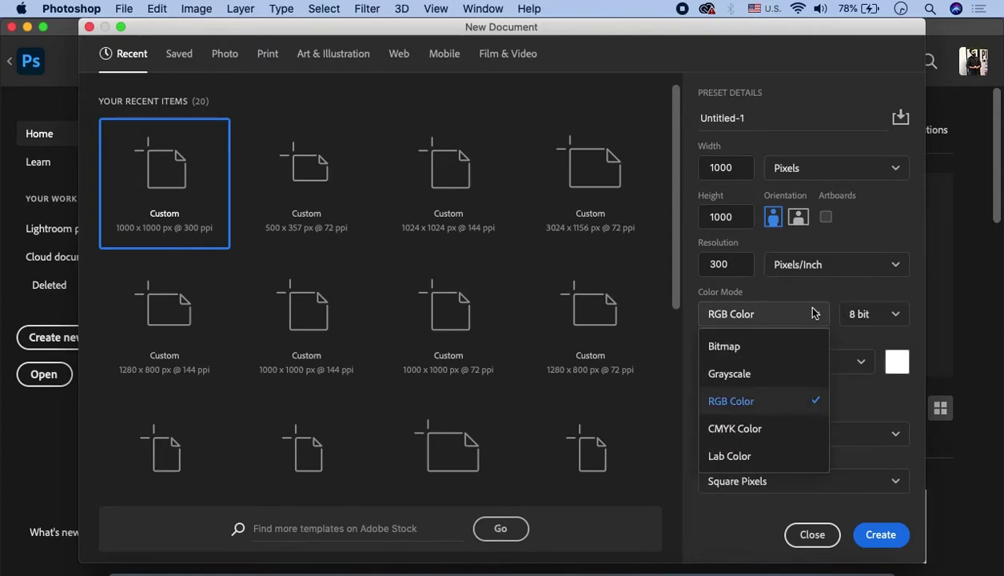
click(806, 297)
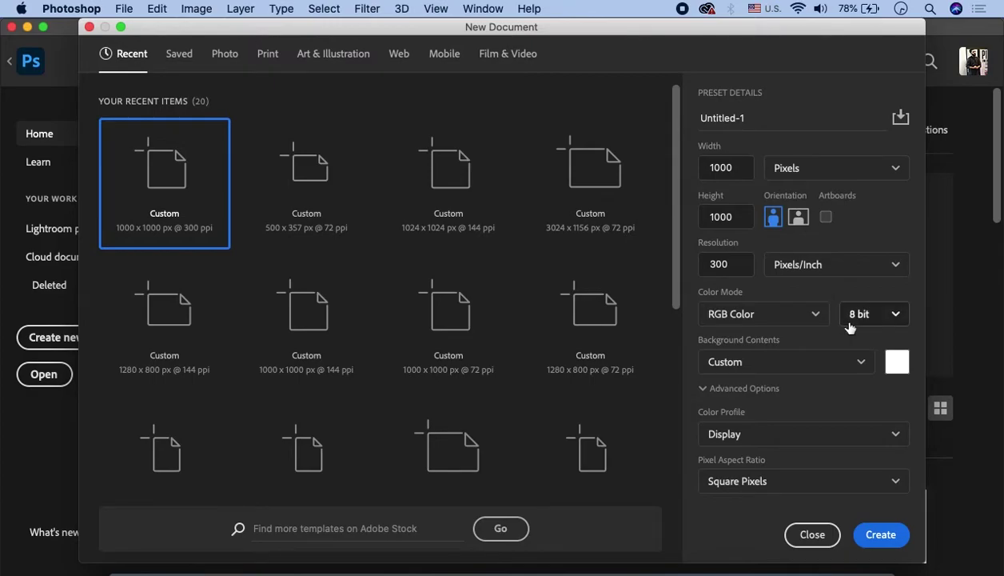
click(884, 315)
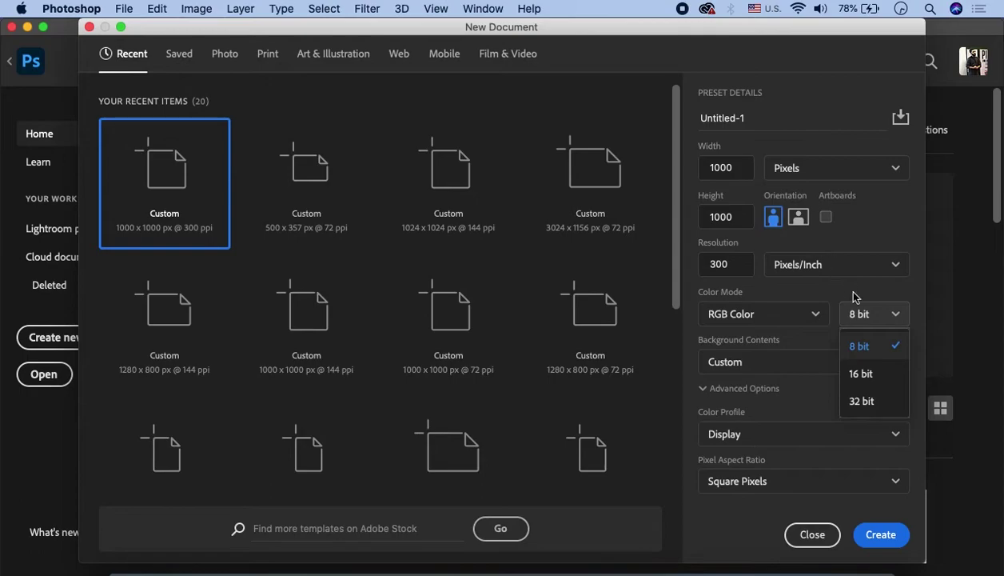
click(824, 530)
click(814, 533)
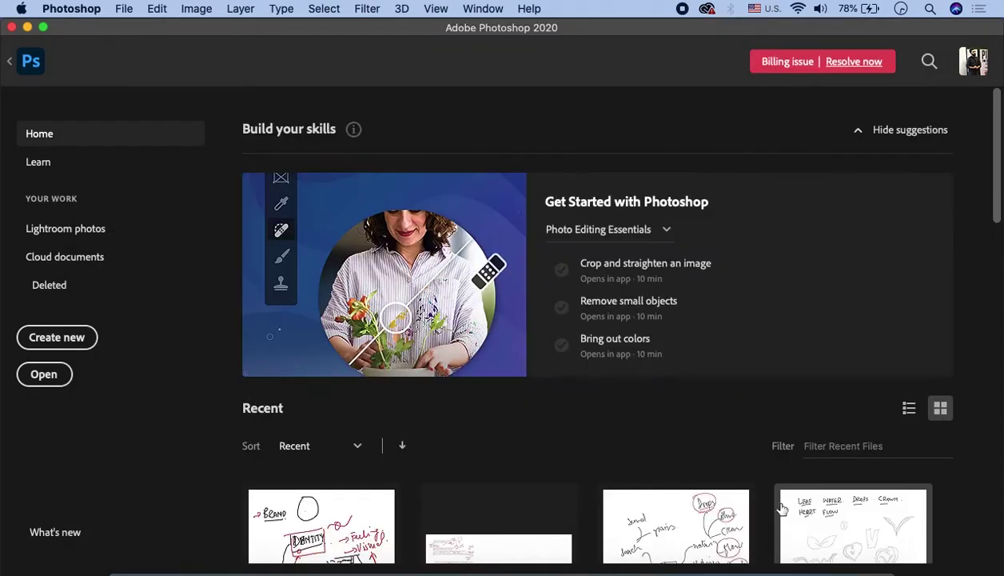
Create the blank 1000 px canvas and handwrite 8 Bit and 16 Bit, undoing a misstroke.
click(10, 66)
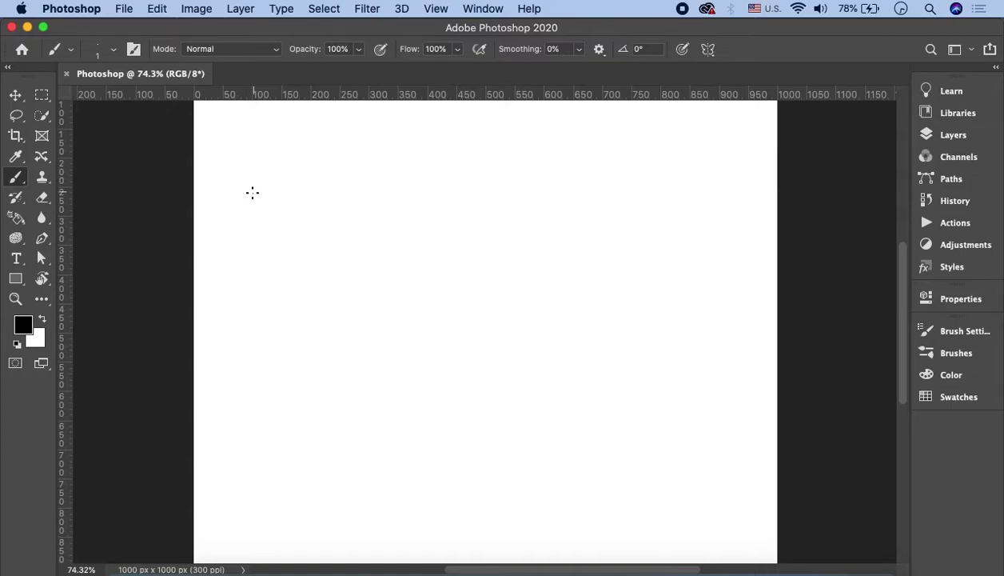
mouse_move(256, 172)
mouse_down()
mouse_move(298, 188)
mouse_move(324, 175)
mouse_up()
drag(264, 229, 255, 232)
key(ctrl+z)
mouse_move(256, 228)
mouse_down()
mouse_move(255, 249)
mouse_move(280, 250)
mouse_up()
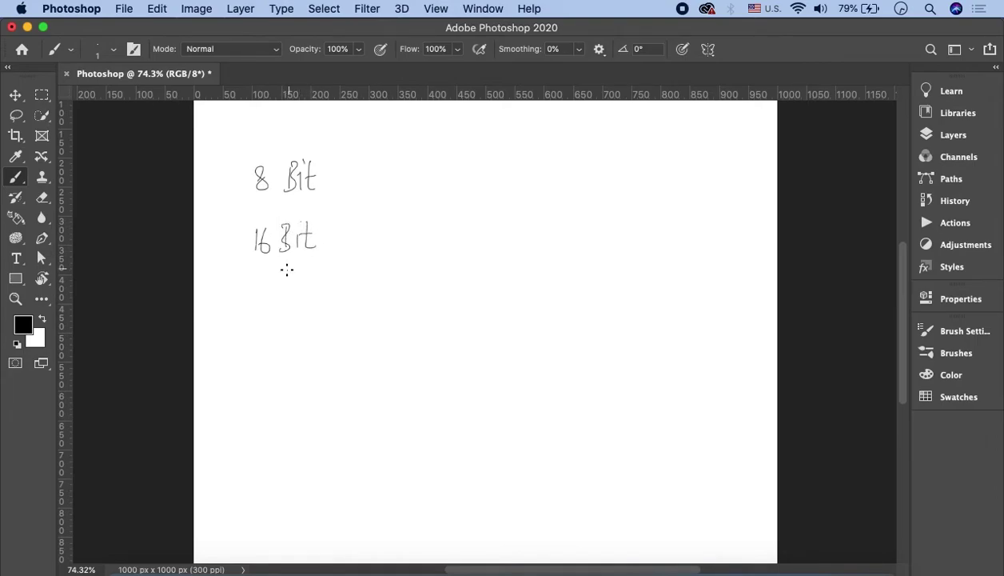
Write 32 Bit below and draw a curly brace grouping the three bit depths.
mouse_move(244, 304)
mouse_down()
mouse_move(237, 312)
mouse_move(307, 305)
mouse_up()
drag(303, 279, 317, 305)
mouse_move(334, 146)
mouse_down()
mouse_move(345, 254)
mouse_move(339, 344)
mouse_up()
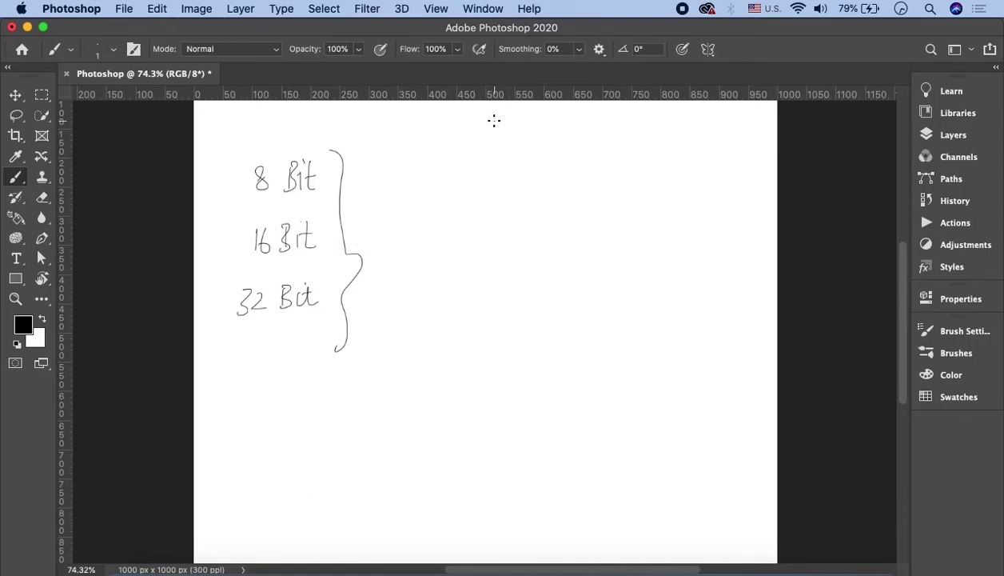
Underline 8 Bit and handwrite 1 Bit = 2, 2¹ = 2 and 2² = 4.
drag(281, 201, 312, 202)
mouse_move(508, 168)
mouse_down()
mouse_move(510, 192)
mouse_move(535, 173)
mouse_move(565, 179)
mouse_up()
drag(551, 189, 565, 188)
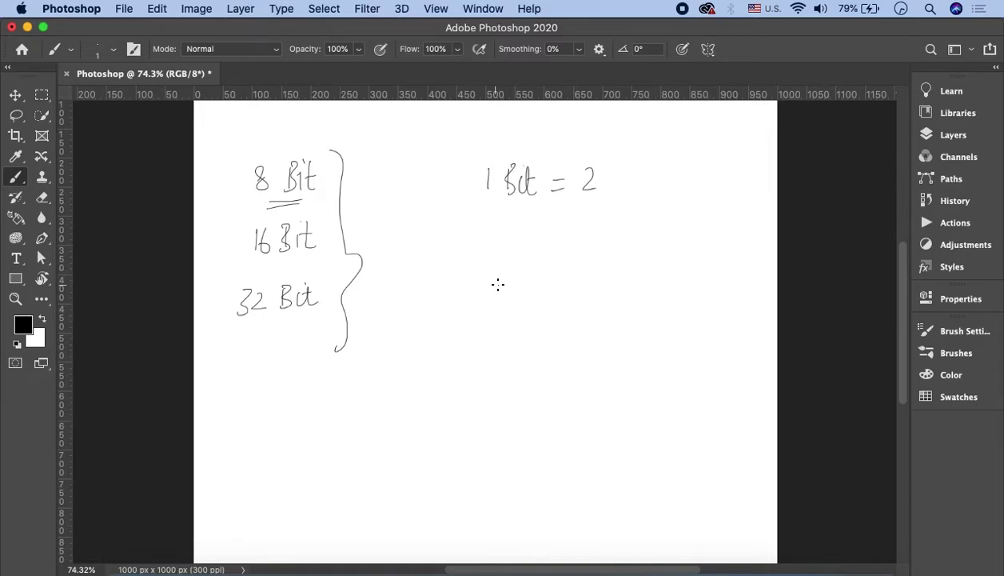
drag(481, 271, 484, 285)
drag(516, 271, 551, 279)
mouse_move(484, 317)
mouse_down()
mouse_move(497, 335)
mouse_move(502, 319)
mouse_move(531, 321)
mouse_up()
drag(519, 327, 558, 323)
drag(555, 311, 554, 335)
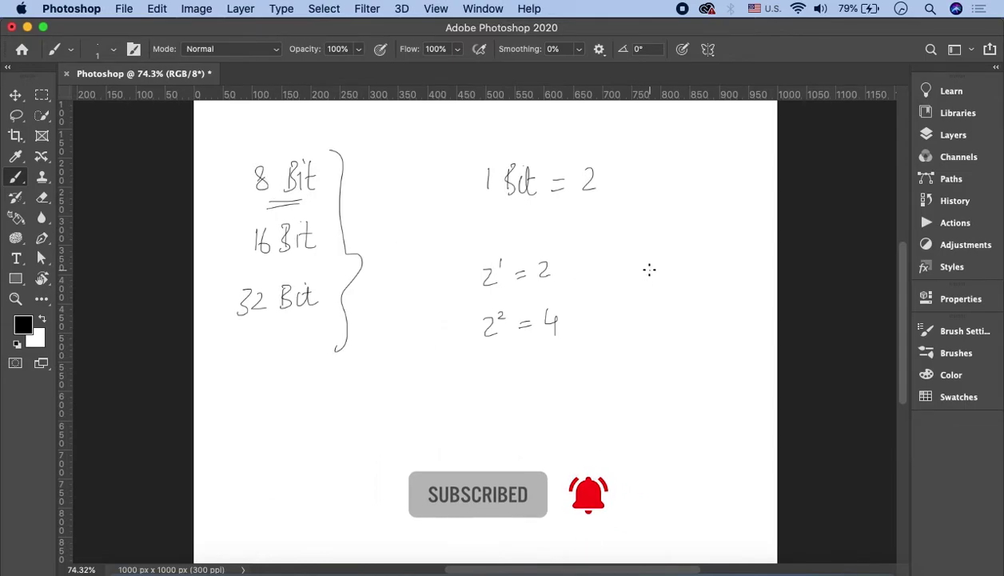
Write 2⁸ = 256 beside 2¹ = 2 and circle the 256.
mouse_move(608, 253)
mouse_down()
mouse_move(623, 266)
mouse_move(633, 246)
mouse_move(650, 259)
mouse_up()
drag(643, 264, 651, 264)
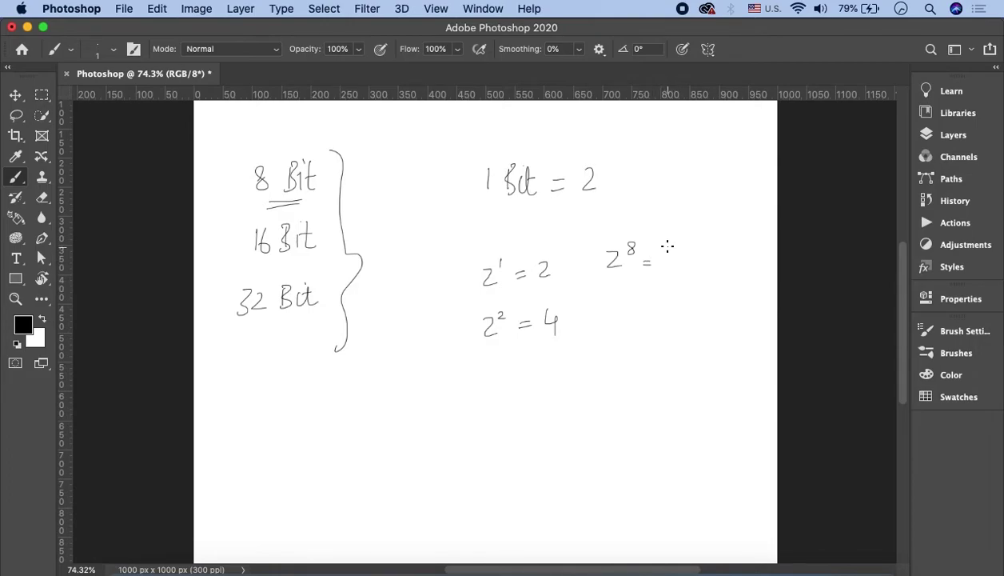
mouse_move(662, 253)
mouse_down()
mouse_move(681, 266)
mouse_move(697, 254)
mouse_up()
mouse_move(675, 235)
mouse_down()
mouse_move(688, 280)
mouse_move(698, 231)
mouse_up()
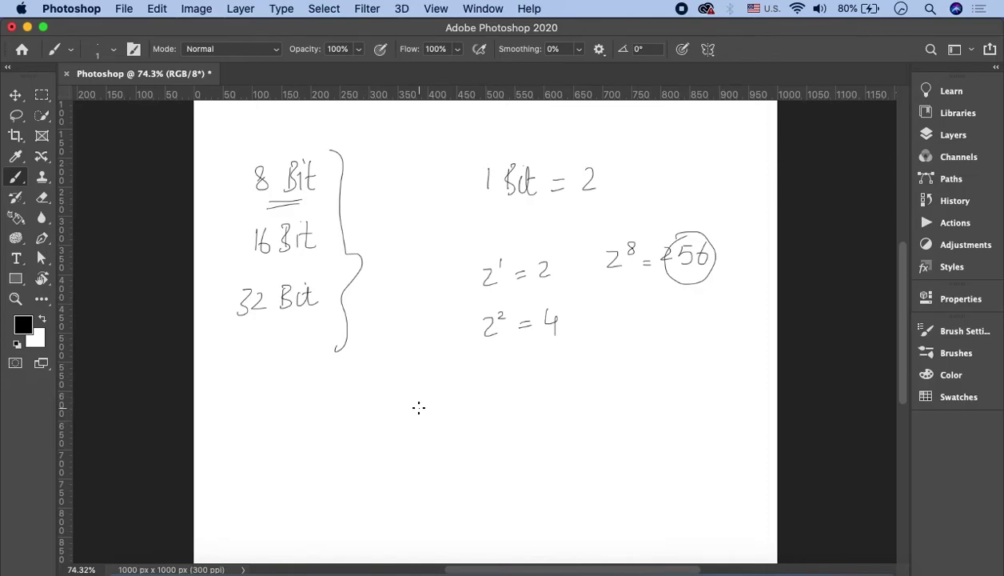
Write RGB and draw three overlapping R, G, B circles with 1 at the centre.
mouse_move(395, 407)
mouse_down()
mouse_move(395, 430)
mouse_move(423, 422)
mouse_move(428, 431)
mouse_up()
mouse_move(512, 392)
mouse_down()
mouse_move(482, 458)
mouse_move(531, 392)
mouse_up()
drag(514, 429, 524, 445)
mouse_move(544, 344)
mouse_down()
mouse_move(548, 423)
mouse_move(574, 353)
mouse_move(557, 377)
mouse_move(554, 464)
mouse_move(534, 412)
mouse_move(569, 454)
mouse_up()
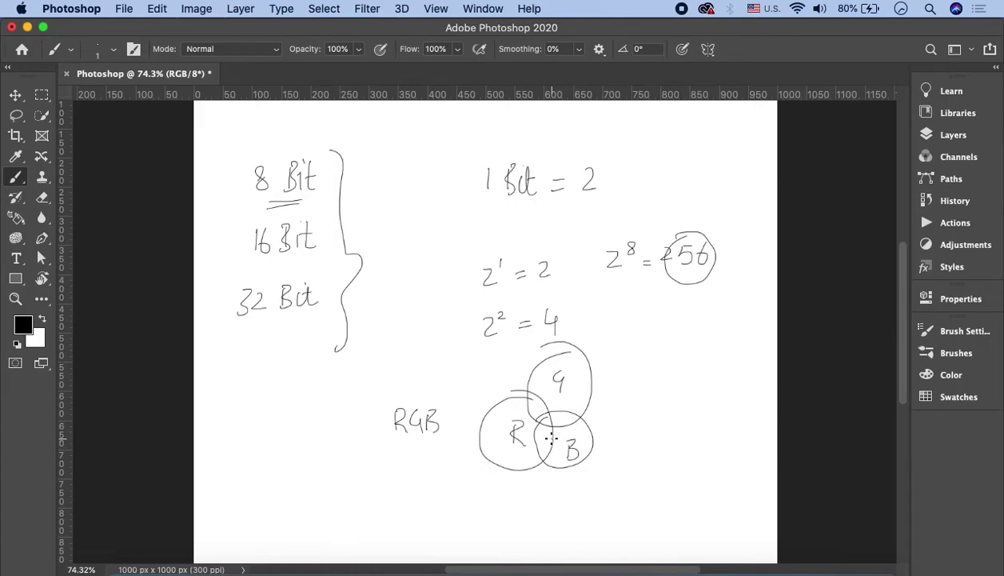
drag(544, 430, 543, 449)
drag(527, 391, 539, 410)
drag(537, 419, 550, 416)
drag(544, 430, 544, 447)
Write 8 Colors beside the circles, underline RGB and 8 Colors, and mark above RGB.
mouse_move(626, 399)
mouse_down()
mouse_move(648, 412)
mouse_move(692, 406)
mouse_up()
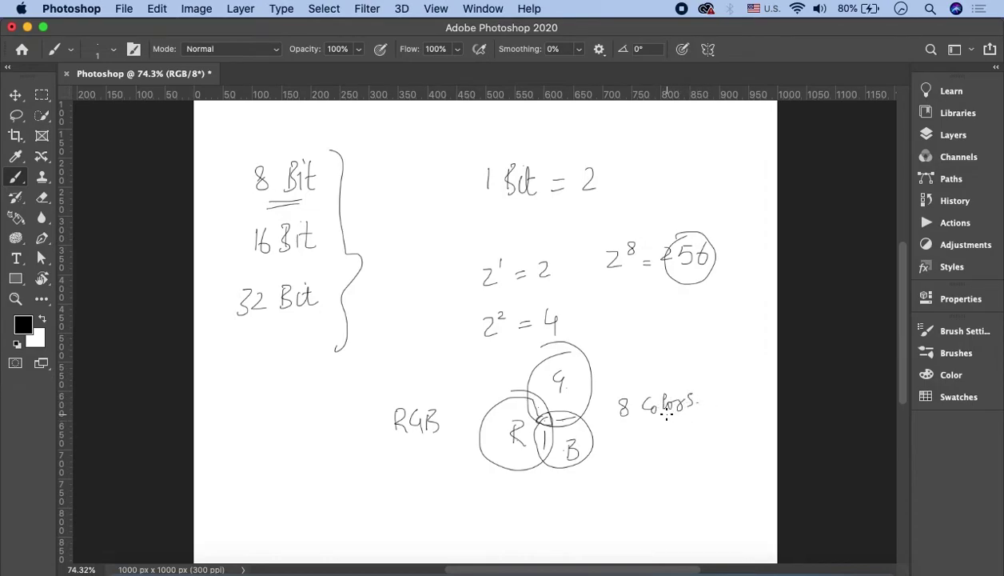
drag(397, 436, 433, 436)
mouse_move(396, 362)
mouse_down()
mouse_move(397, 382)
mouse_move(416, 399)
mouse_move(438, 399)
mouse_up()
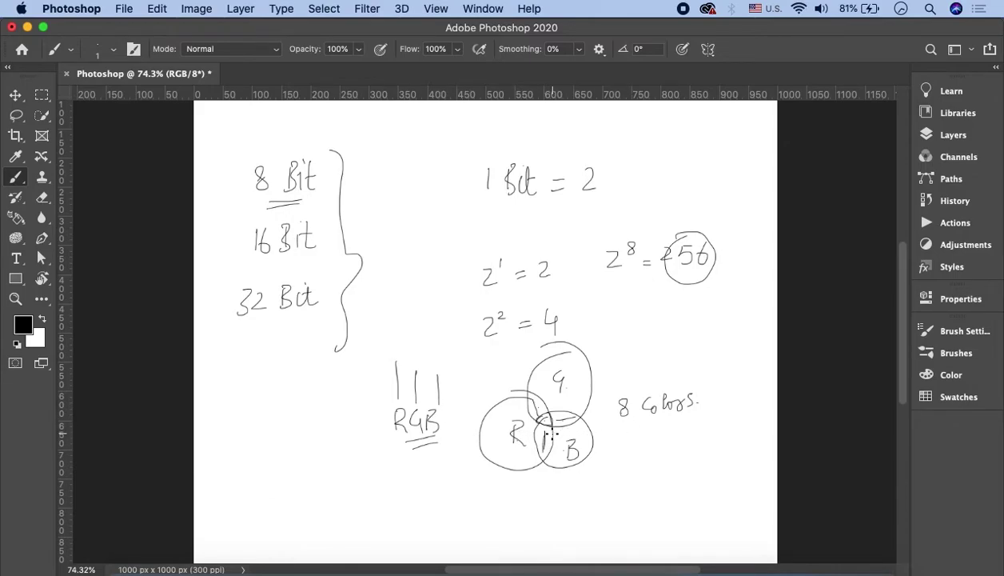
drag(618, 422, 684, 424)
Write Red with 256 beneath it, tally marks, and an arrow to them.
mouse_move(264, 404)
mouse_down()
mouse_move(275, 430)
mouse_move(288, 414)
mouse_move(302, 421)
mouse_up()
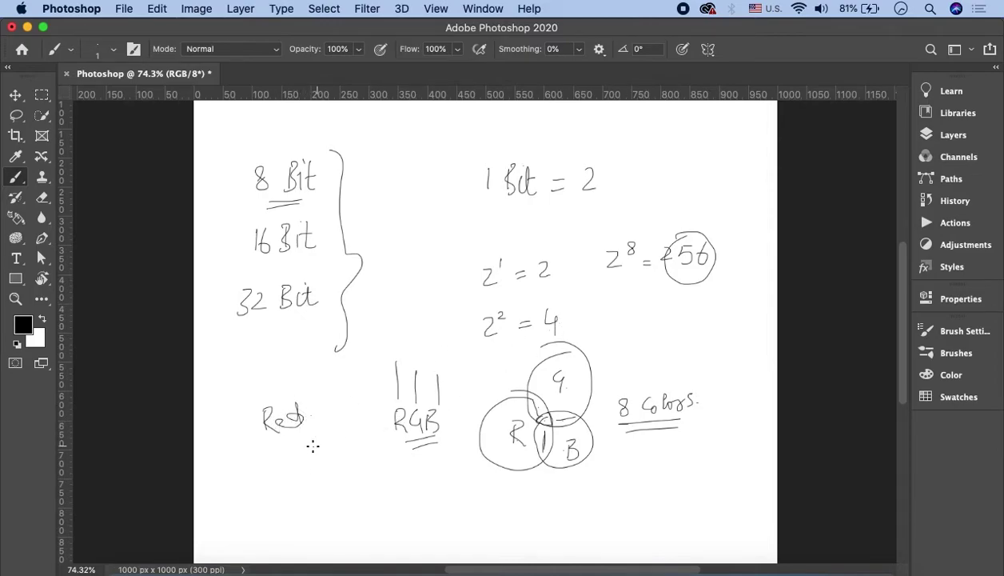
mouse_move(264, 462)
mouse_down()
mouse_move(275, 475)
mouse_move(290, 466)
mouse_move(285, 451)
mouse_move(299, 464)
mouse_move(303, 524)
mouse_up()
mouse_move(314, 485)
mouse_down()
mouse_move(314, 506)
mouse_move(339, 502)
mouse_up()
drag(350, 491, 350, 502)
drag(359, 492, 358, 500)
mouse_move(264, 433)
mouse_down()
mouse_move(294, 429)
mouse_move(297, 440)
mouse_move(276, 515)
mouse_up()
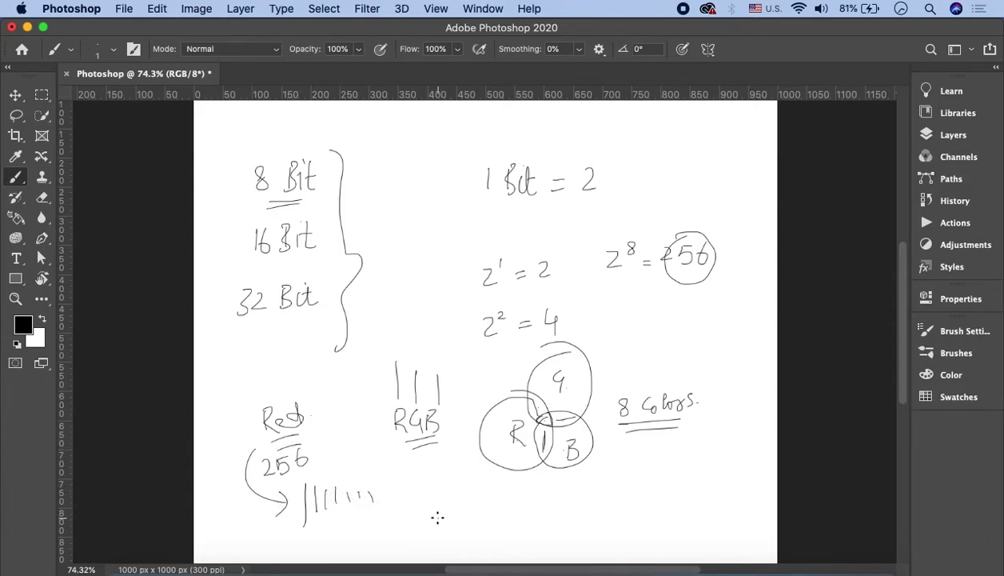
Write G with a double-underlined 256 and the B label for blue.
mouse_move(454, 496)
mouse_down()
mouse_move(448, 516)
mouse_move(486, 517)
mouse_move(496, 502)
mouse_move(512, 518)
mouse_up()
drag(478, 527, 510, 524)
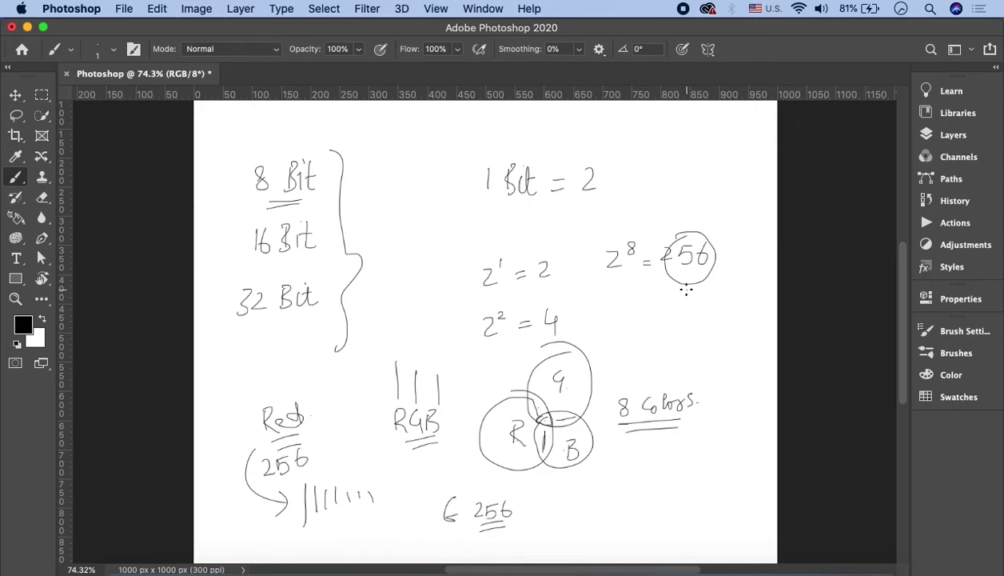
mouse_move(574, 503)
mouse_down()
mouse_move(574, 518)
mouse_move(630, 511)
mouse_move(611, 515)
mouse_up()
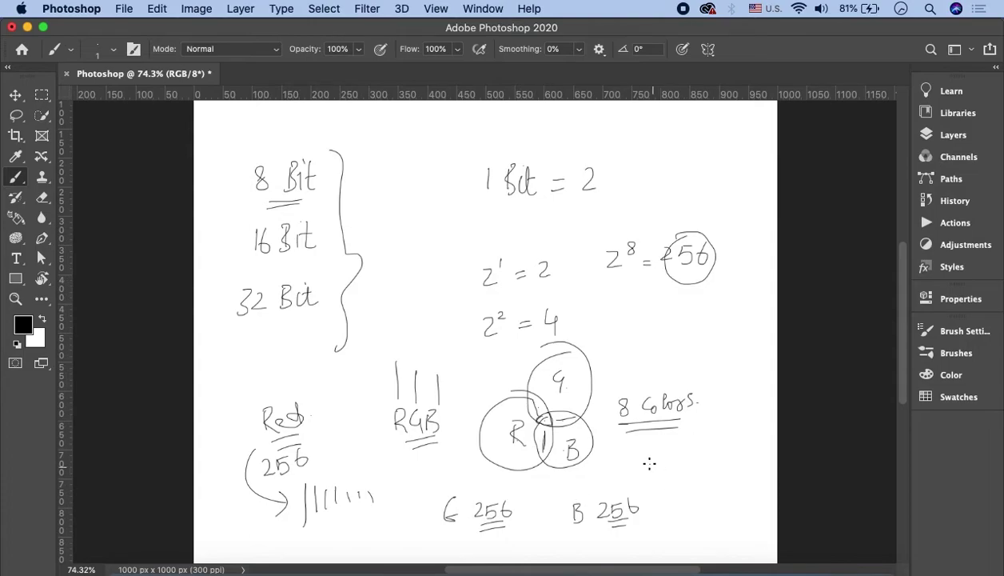
Write 256 × 256 × 256 = 16.8 million below 8 Colors.
drag(634, 461, 688, 467)
mouse_move(688, 454)
mouse_down()
mouse_move(678, 467)
mouse_move(737, 462)
mouse_up()
mouse_move(737, 452)
mouse_down()
mouse_move(729, 462)
mouse_move(765, 459)
mouse_up()
drag(670, 493, 679, 491)
mouse_move(670, 499)
mouse_down()
mouse_move(720, 496)
mouse_move(707, 521)
mouse_move(776, 516)
mouse_up()
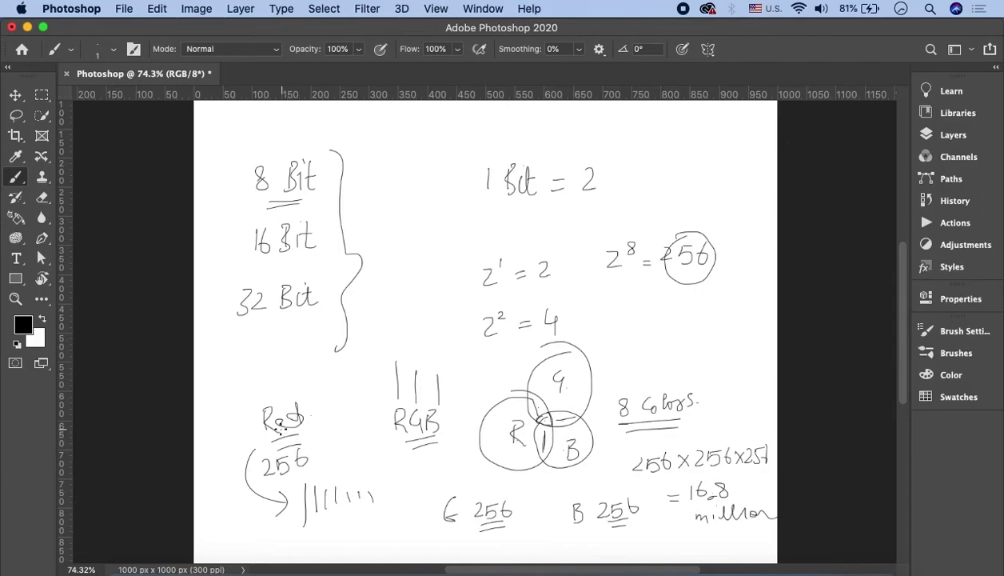
Underline RGB again, box 16.8 million, and write a 2 beside the bit brace.
drag(402, 455, 437, 448)
mouse_move(683, 474)
mouse_down()
mouse_move(724, 470)
mouse_move(711, 521)
mouse_move(757, 523)
mouse_up()
mouse_move(717, 475)
mouse_down()
mouse_move(772, 476)
mouse_move(765, 528)
mouse_up()
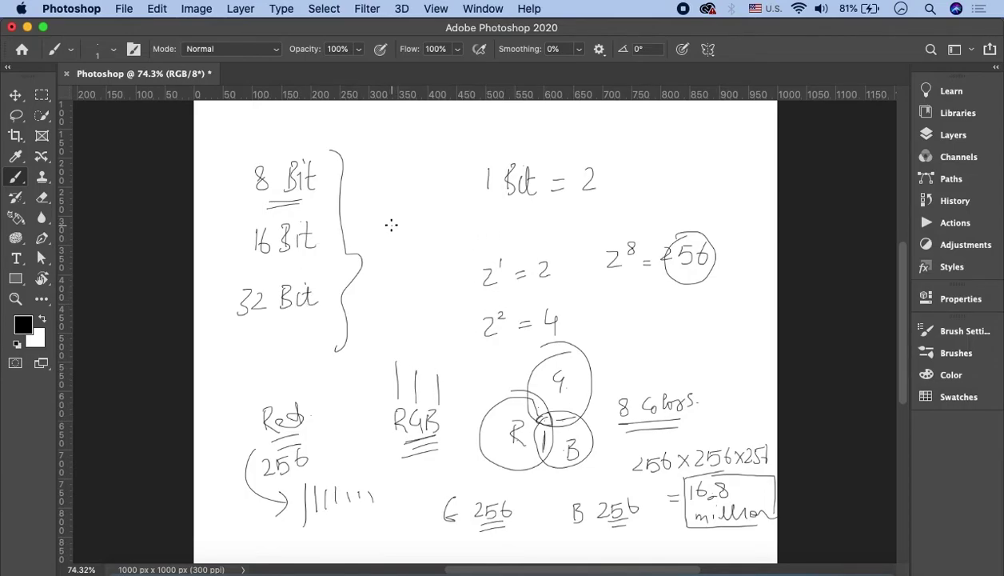
drag(374, 228, 393, 243)
Complete 2^16 = beside the bit brace.
drag(395, 205, 395, 217)
mouse_move(405, 205)
mouse_down()
mouse_move(403, 215)
mouse_move(428, 224)
mouse_up()
mouse_move(417, 233)
mouse_down()
mouse_move(473, 213)
mouse_move(451, 208)
mouse_up()
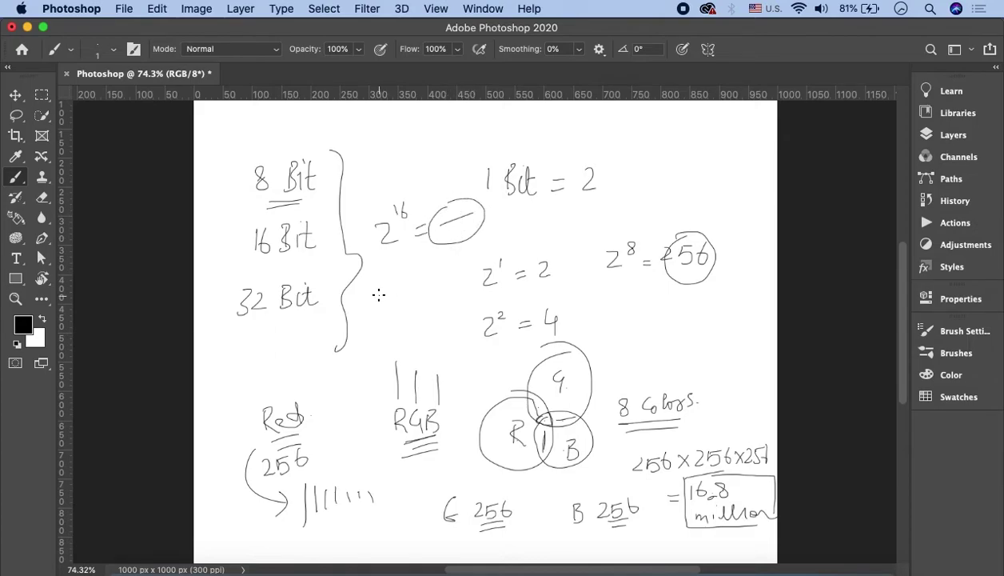
Add dashes, = and a circled 0 labelled Trillions, double-underline 16 Bit, and write 10 million.
drag(366, 301, 452, 271)
drag(369, 323, 377, 321)
mouse_move(370, 329)
mouse_down()
mouse_move(426, 314)
mouse_move(389, 302)
mouse_up()
mouse_move(266, 262)
mouse_down()
mouse_move(312, 255)
mouse_move(302, 260)
mouse_up()
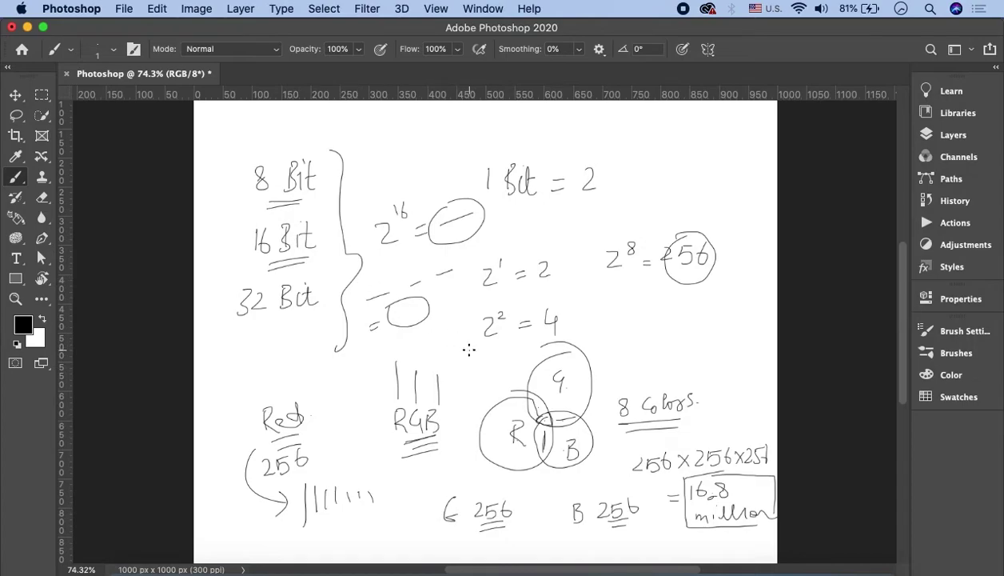
mouse_move(397, 303)
mouse_down()
mouse_move(390, 308)
mouse_move(420, 294)
mouse_up()
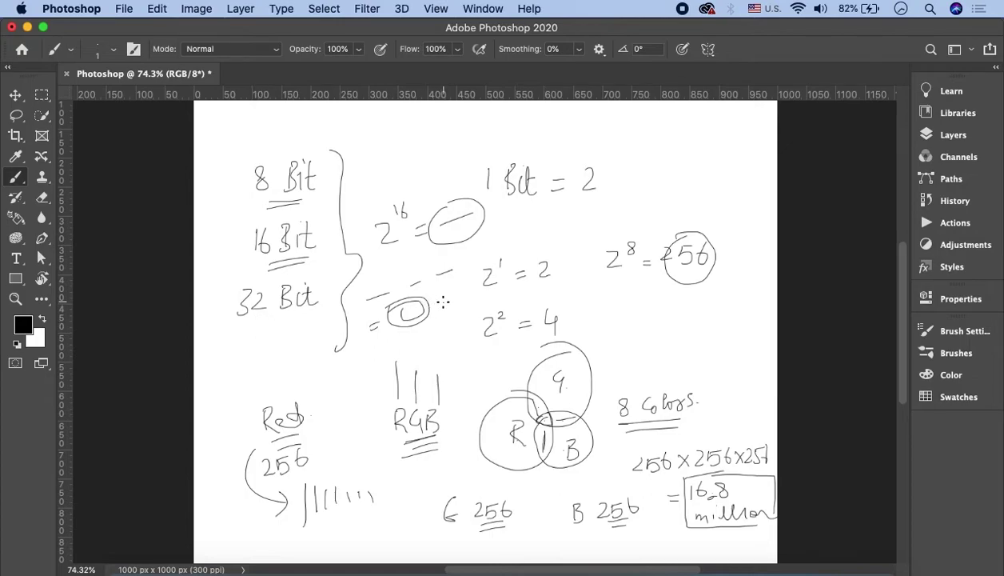
mouse_move(437, 291)
mouse_down()
mouse_move(437, 307)
mouse_move(444, 289)
mouse_move(456, 302)
mouse_move(485, 277)
mouse_move(515, 272)
mouse_up()
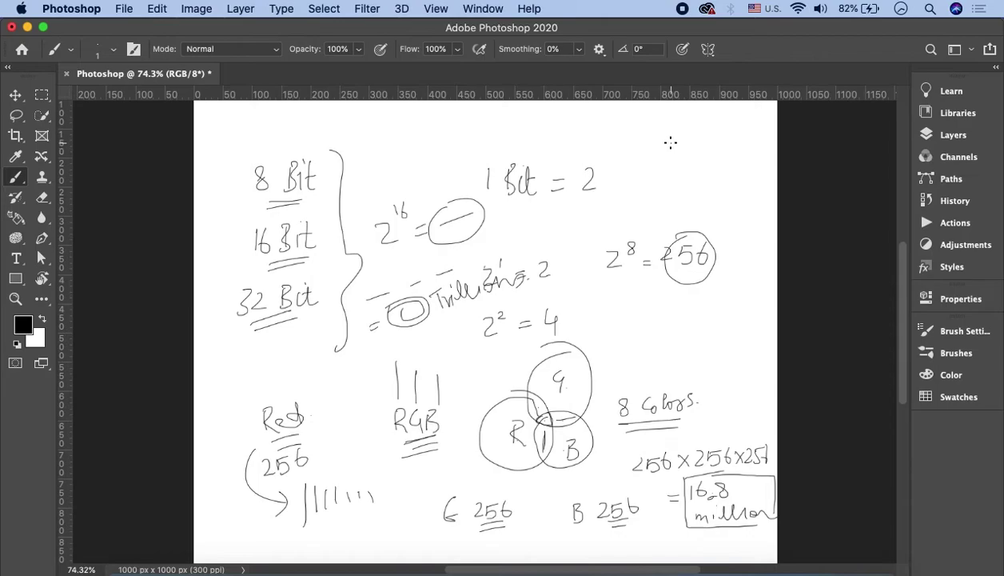
mouse_move(663, 155)
mouse_down()
mouse_move(663, 167)
mouse_move(670, 154)
mouse_move(692, 172)
mouse_move(716, 153)
mouse_move(769, 161)
mouse_up()
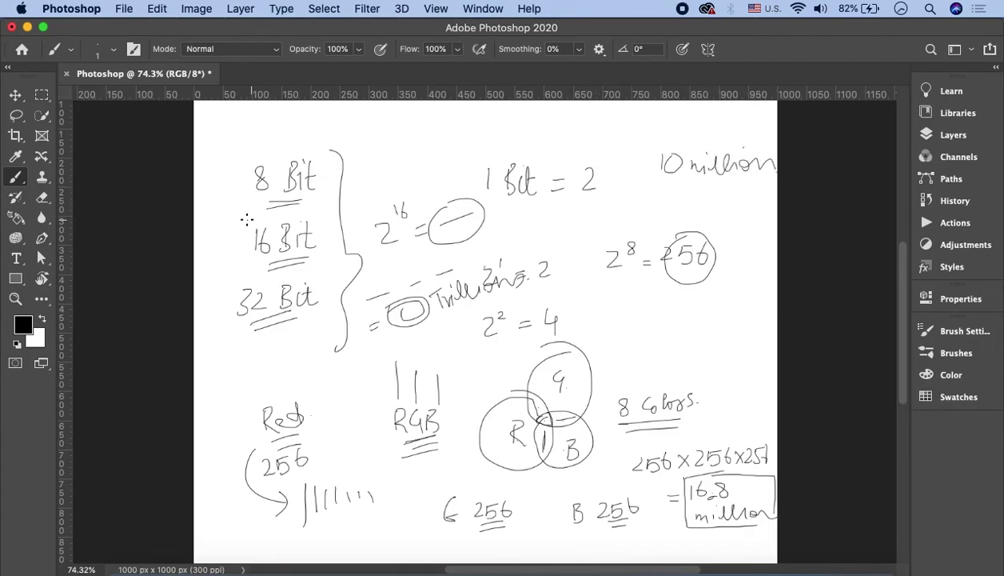
Double-underline 8 Bit and retouch the 0 of 10 million and the boxed million.
drag(257, 206, 291, 204)
drag(710, 505, 726, 524)
drag(672, 166, 670, 170)
drag(686, 512, 701, 517)
Draw a curved arrow from 8 Bit to 16 Bit and three squares above 1 Bit = 2.
mouse_move(241, 181)
mouse_down()
mouse_move(243, 253)
mouse_move(229, 296)
mouse_up()
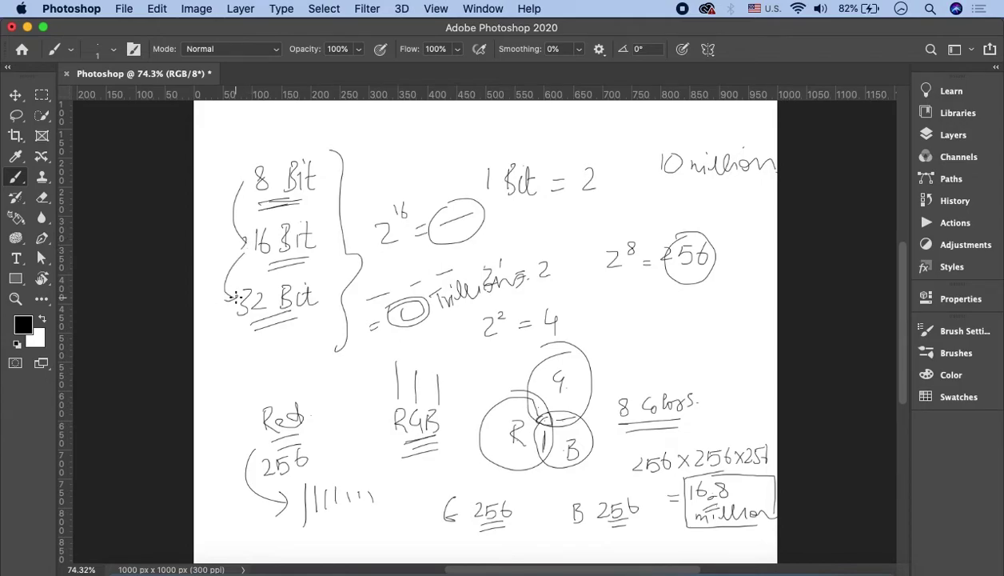
drag(363, 120, 367, 173)
mouse_move(424, 120)
mouse_down()
mouse_move(424, 172)
mouse_move(456, 128)
mouse_move(425, 171)
mouse_up()
mouse_move(472, 116)
mouse_down()
mouse_move(472, 164)
mouse_move(485, 160)
mouse_up()
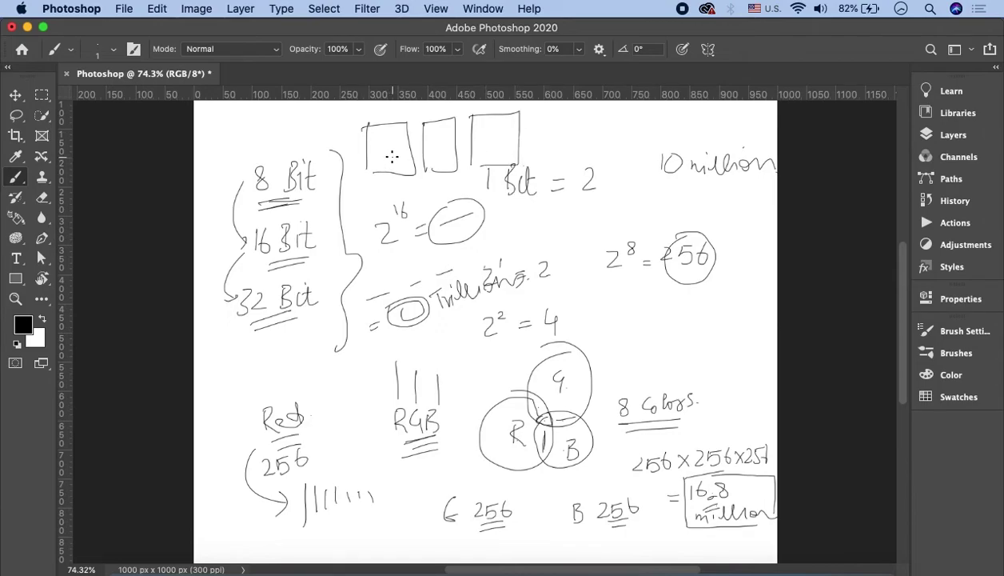
Dot the third box, circle JPEG, and write DSLR to the left of Red.
click(493, 149)
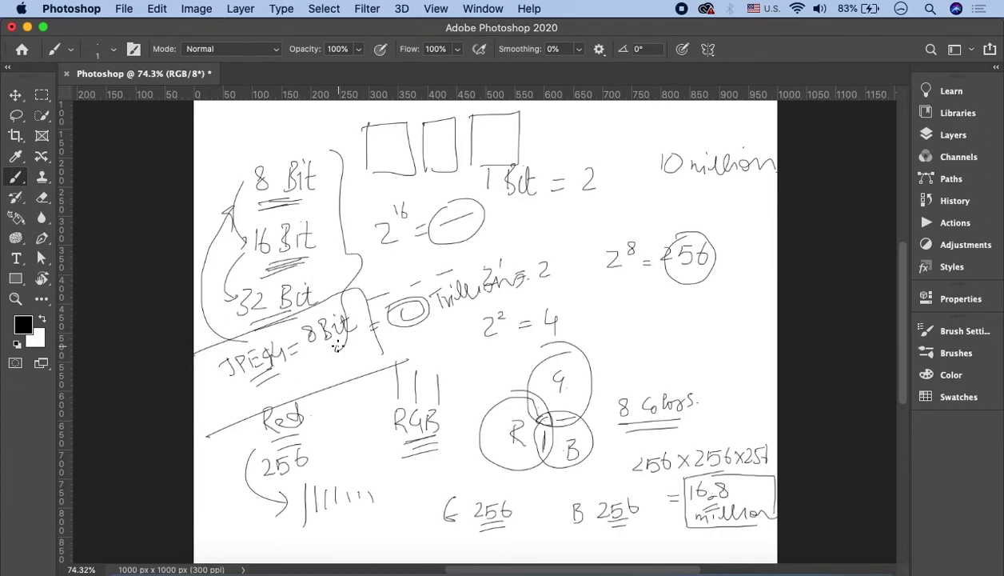
drag(284, 335, 253, 380)
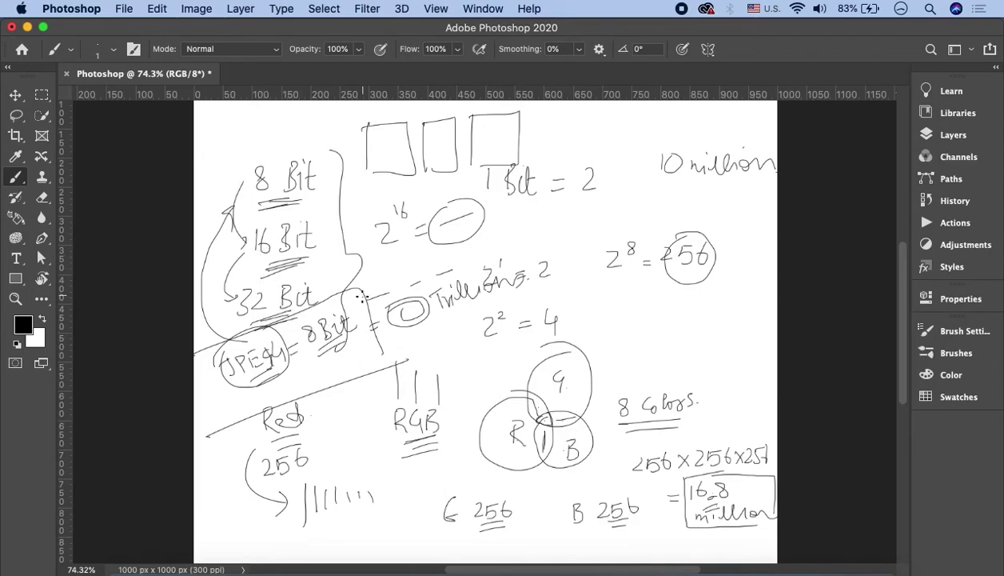
mouse_move(217, 407)
mouse_down()
mouse_move(205, 401)
mouse_move(209, 424)
mouse_move(215, 411)
mouse_move(238, 411)
mouse_up()
mouse_move(243, 398)
mouse_down()
mouse_move(254, 410)
mouse_move(278, 388)
mouse_move(334, 374)
mouse_move(328, 385)
mouse_up()
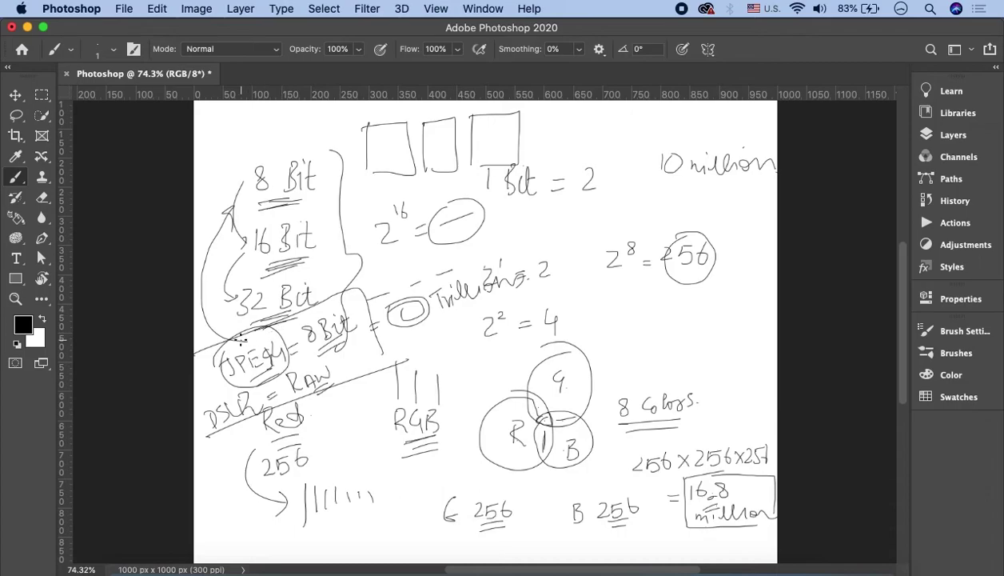
Draw arrows from JPEG up toward 16 and 32 Bit, circle RAW, and write PS.
mouse_move(230, 339)
mouse_down()
mouse_move(205, 300)
mouse_move(233, 262)
mouse_move(246, 272)
mouse_up()
mouse_move(249, 342)
mouse_down()
mouse_move(224, 308)
mouse_move(232, 296)
mouse_move(239, 323)
mouse_up()
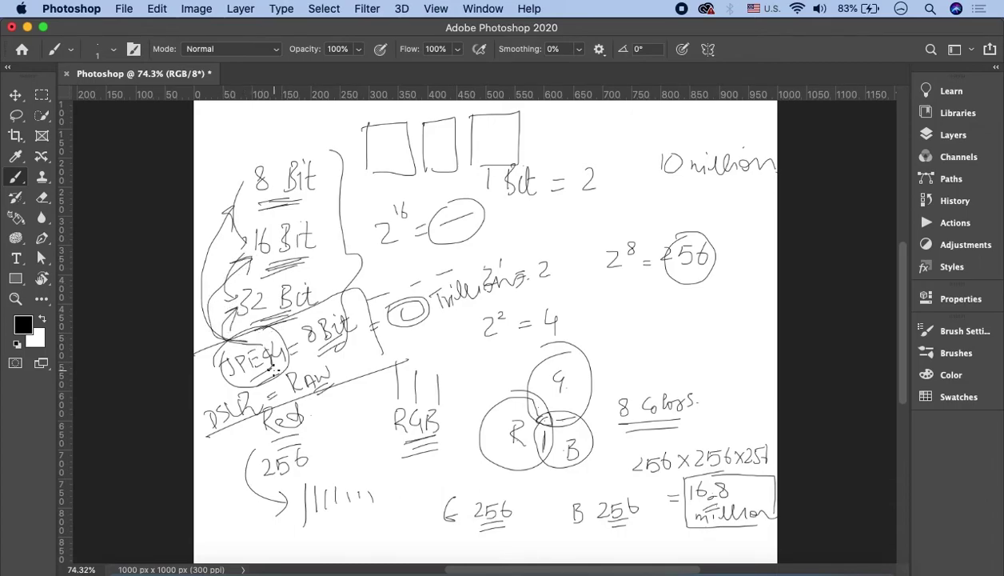
mouse_move(281, 370)
mouse_down()
mouse_move(323, 398)
mouse_move(281, 361)
mouse_up()
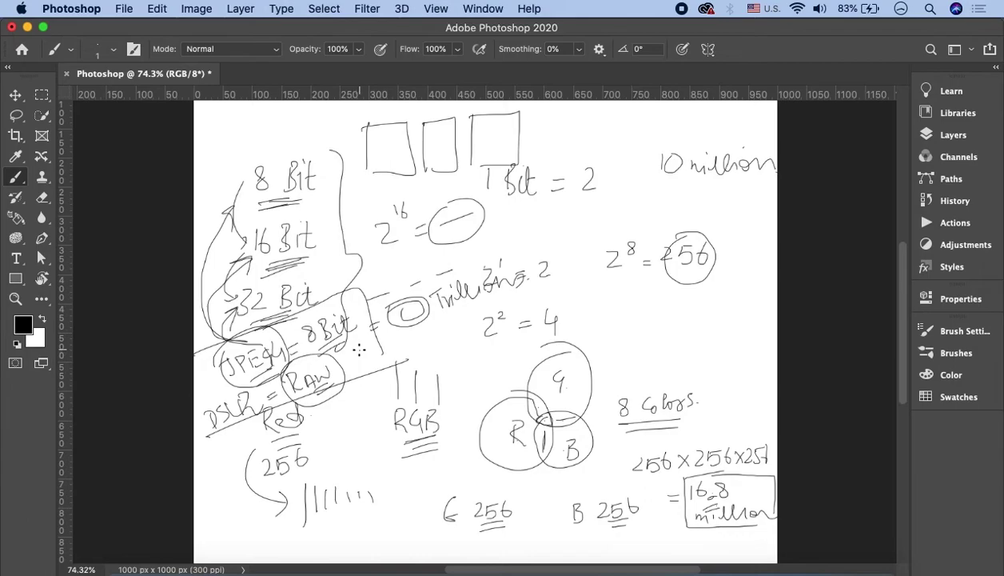
mouse_move(334, 427)
mouse_down()
mouse_move(335, 417)
mouse_move(345, 427)
mouse_up()
Show the Chrome Google Images result with a camera's RAW & JPEG file format menu, then return to Photoshop.
click(359, 563)
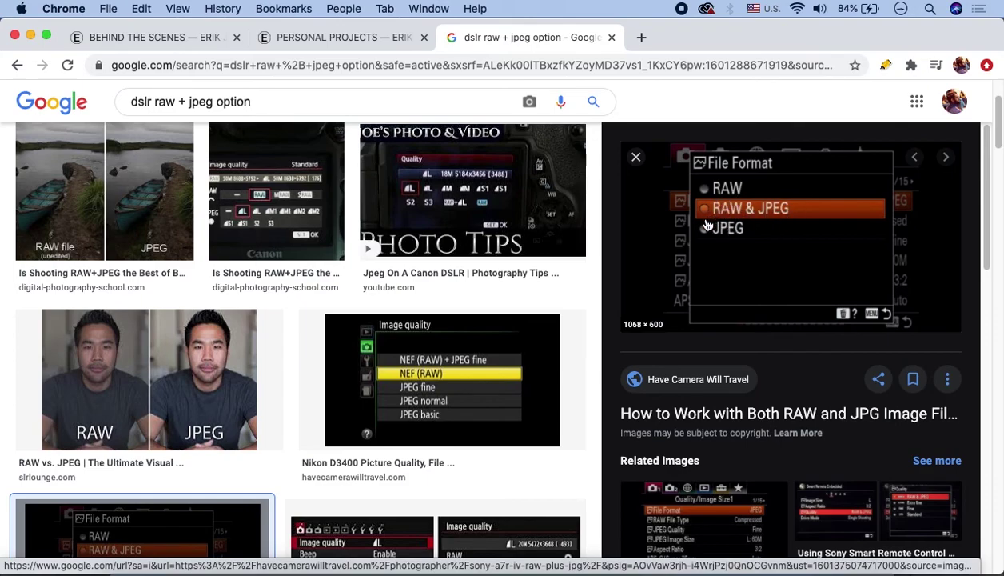
mouse_move(502, 573)
click(401, 563)
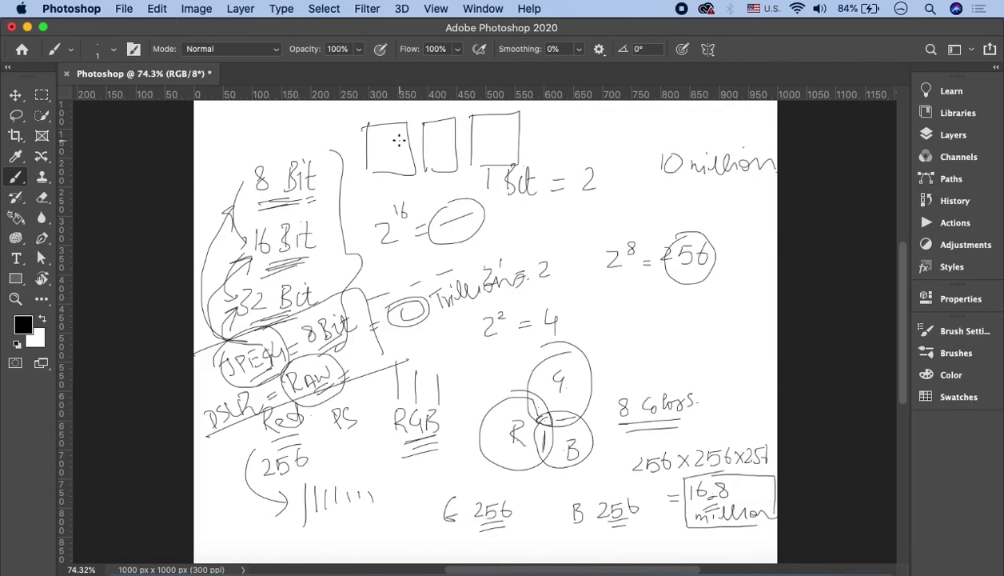
Brush a small dot inside the middle square above 1 Bit = 2.
click(437, 144)
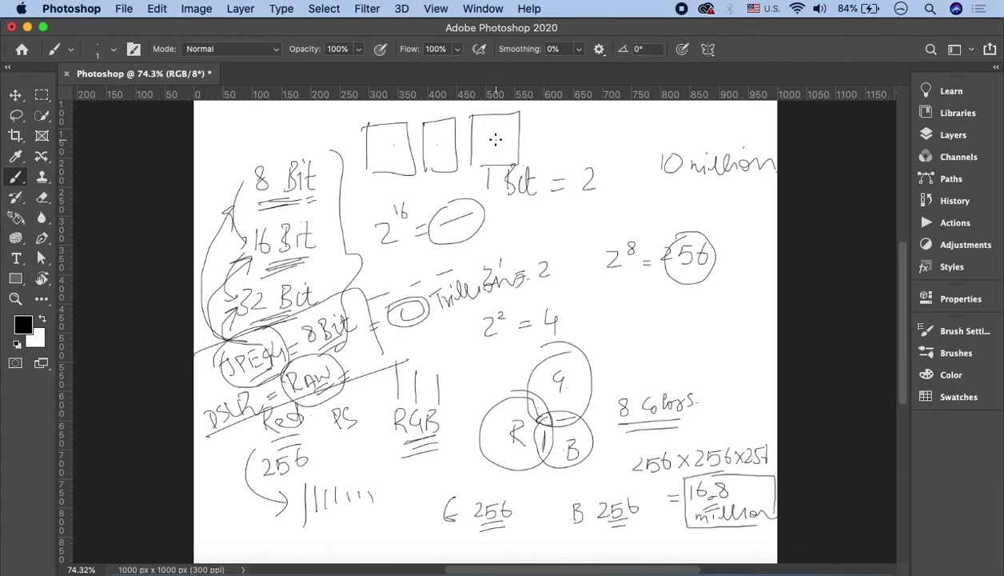